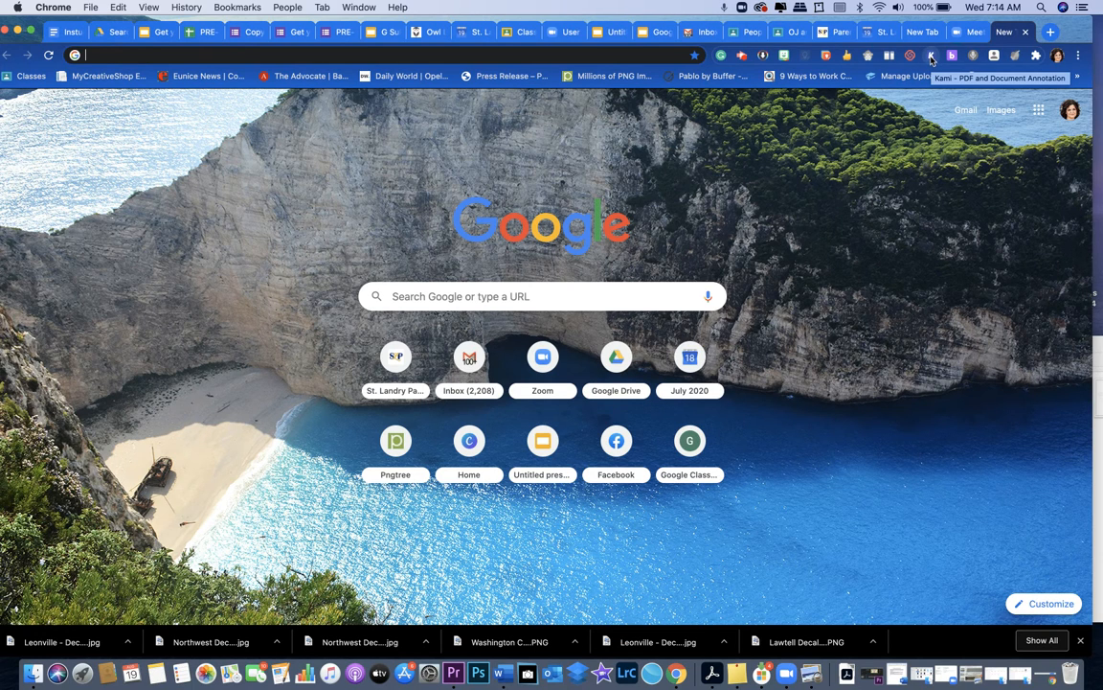
Step: Open Kami and create a Classroom assignment for SAMPLE CLASS, addressed to all students
left_click(930, 58)
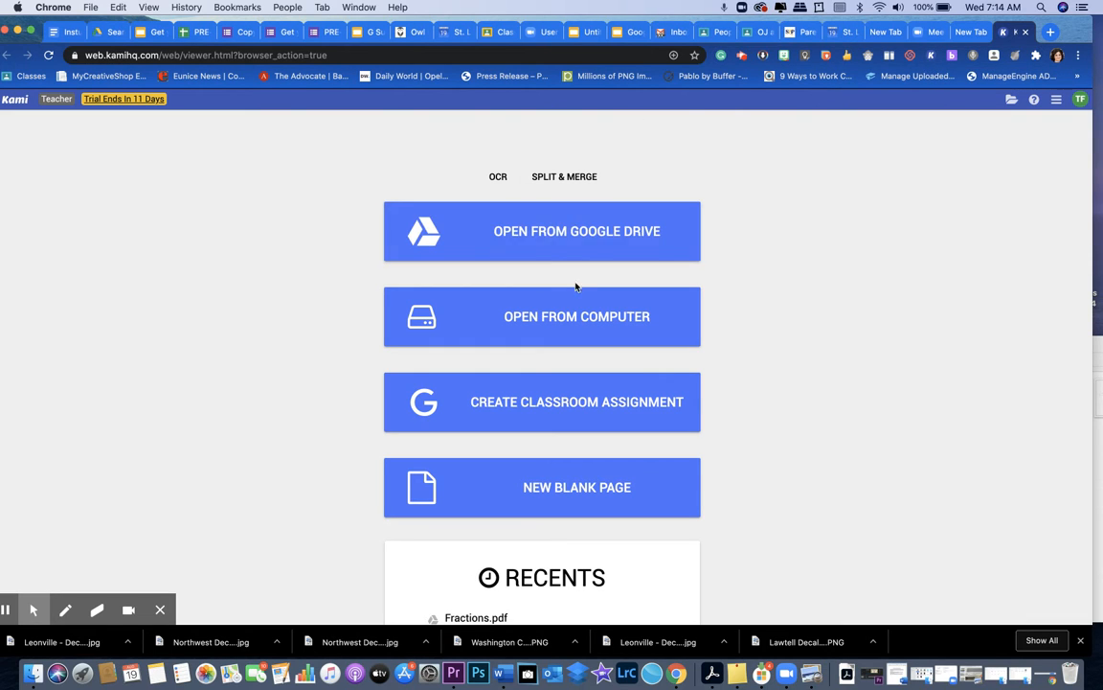
left_click(581, 403)
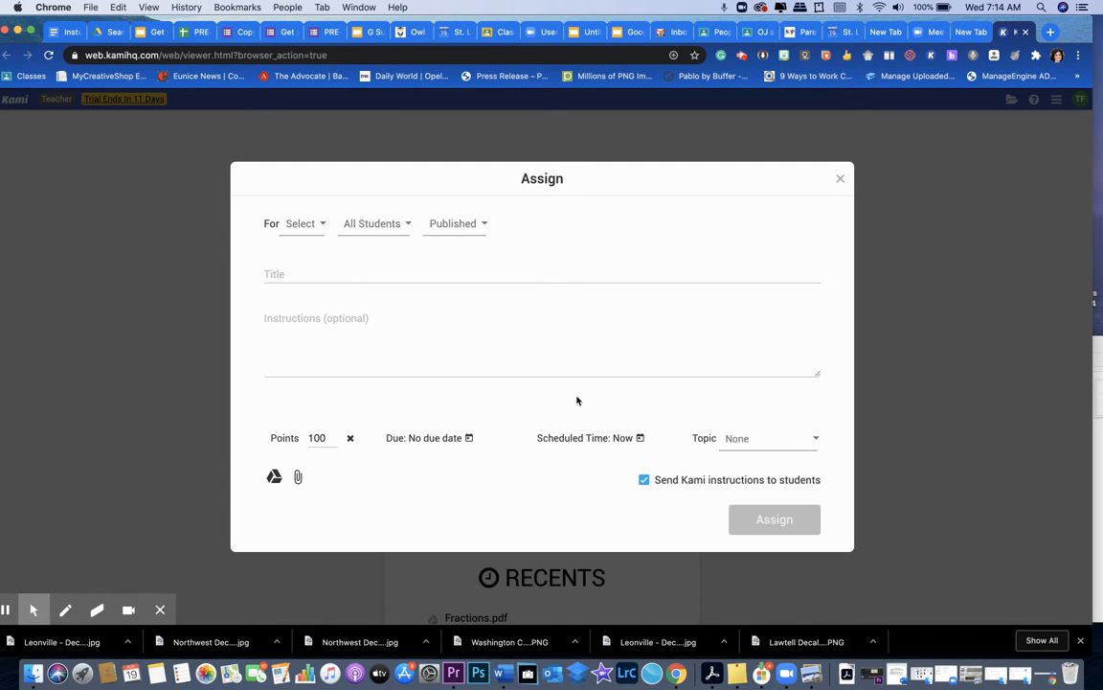
left_click(322, 226)
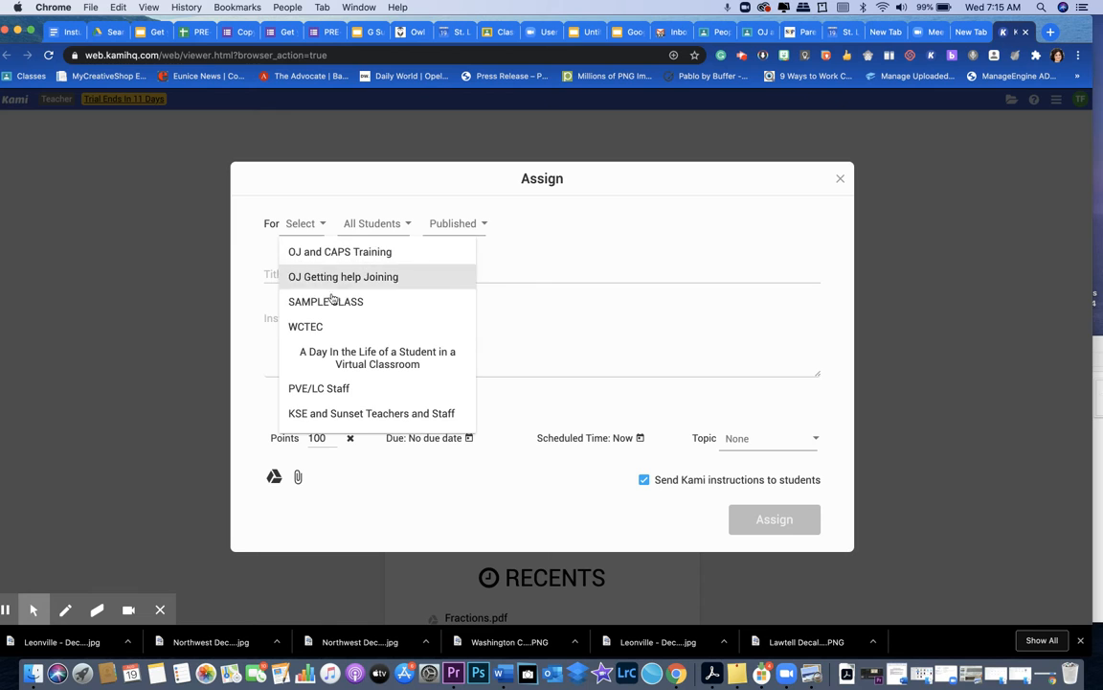
scroll(383, 368, "down", 3)
scroll(344, 369, "down", 2)
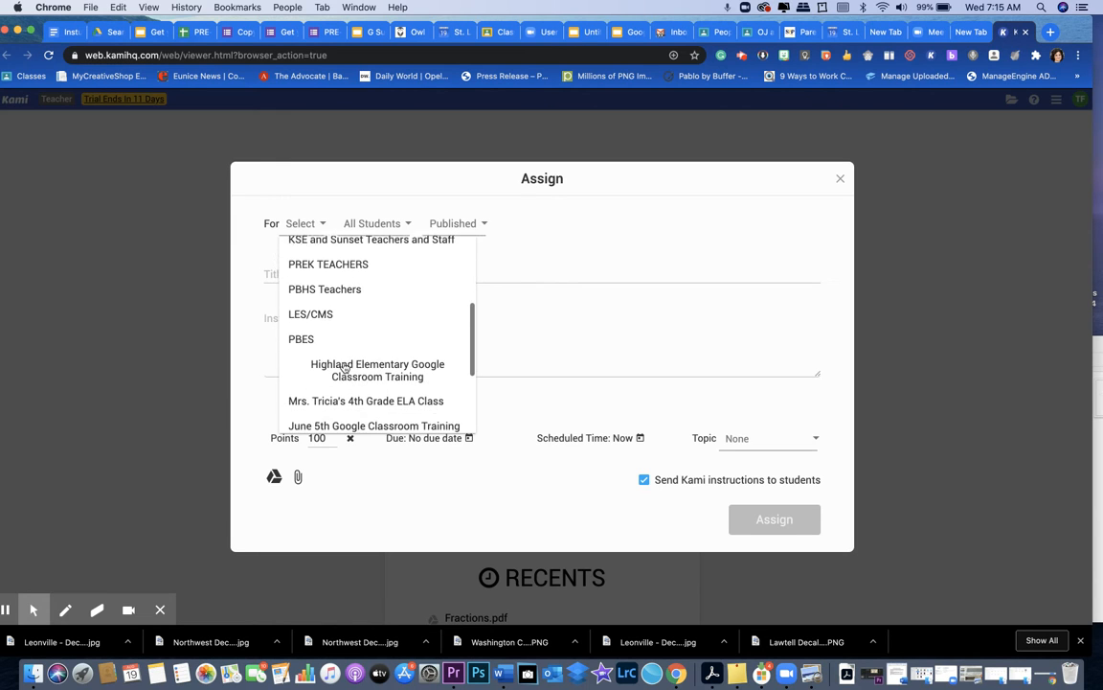
scroll(344, 369, "up", 5)
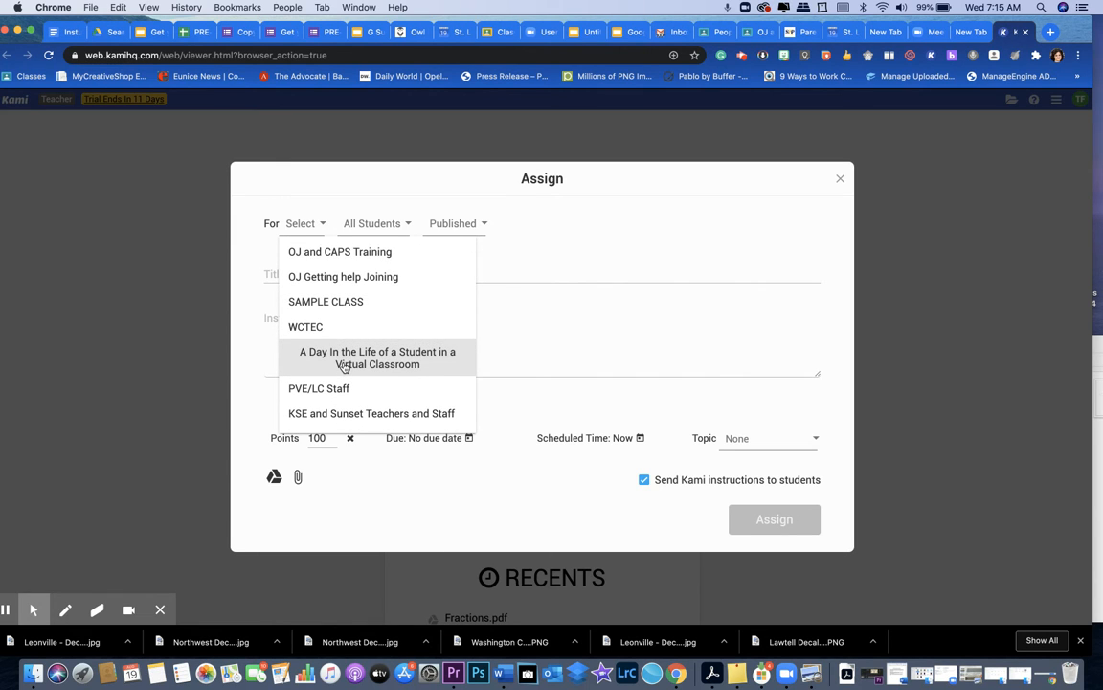
left_click(345, 302)
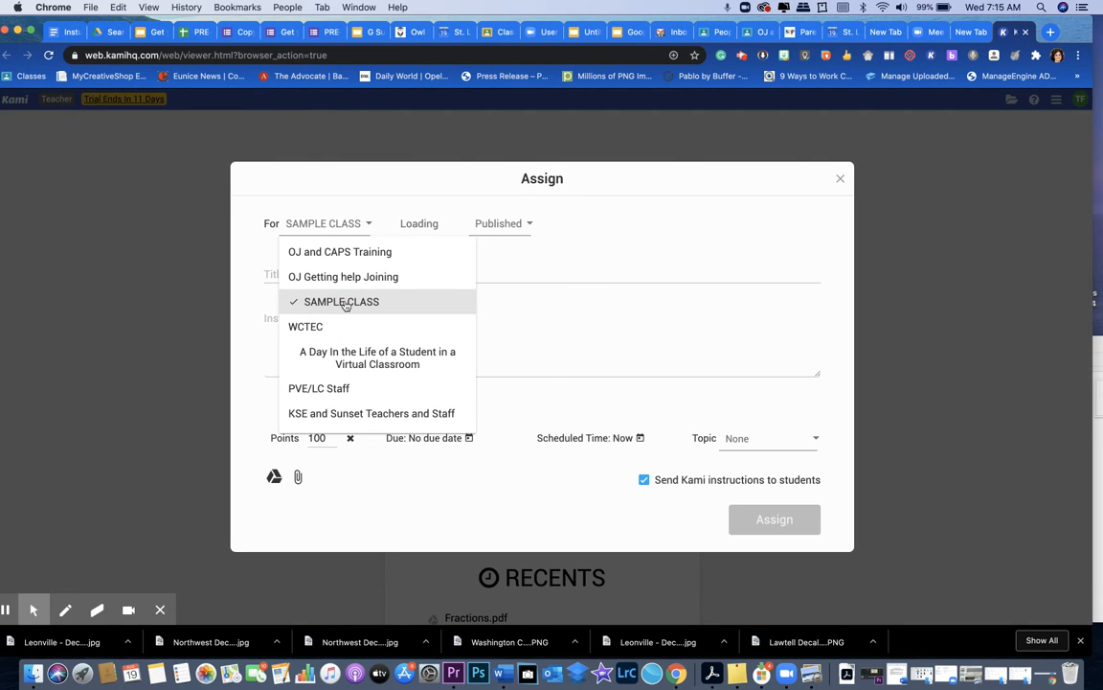
left_click(575, 241)
left_click(447, 225)
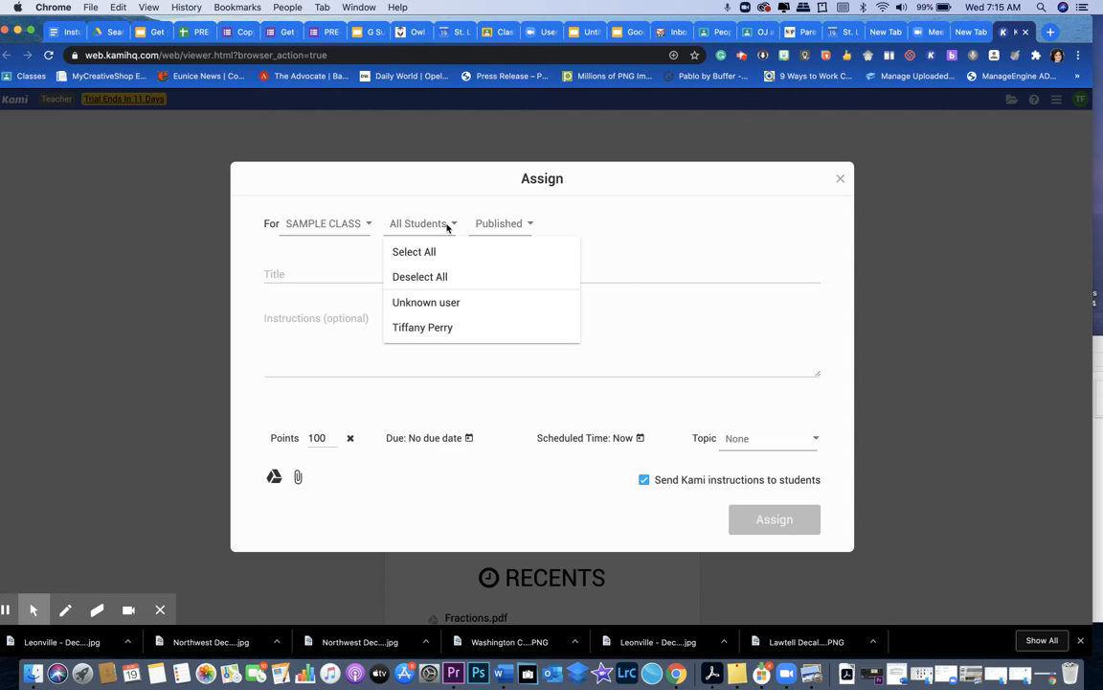
left_click(604, 272)
Step: Title the assignment "Waze Probe" and leave the optional instructions blank
left_click(354, 273)
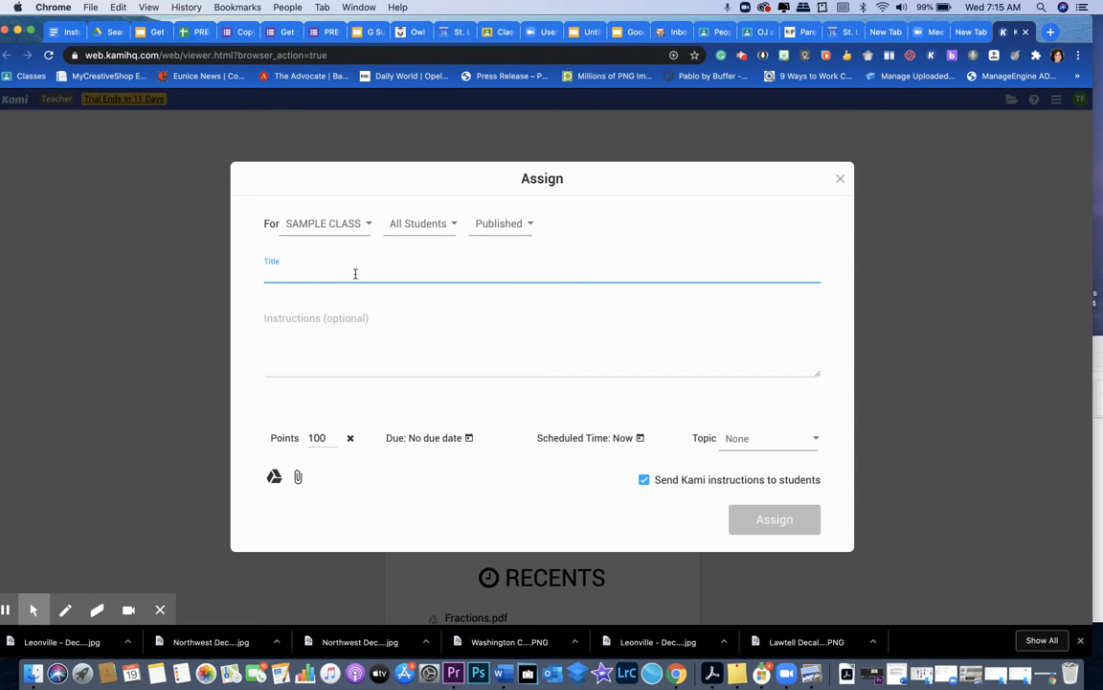
type("Waze Probe")
left_click(342, 345)
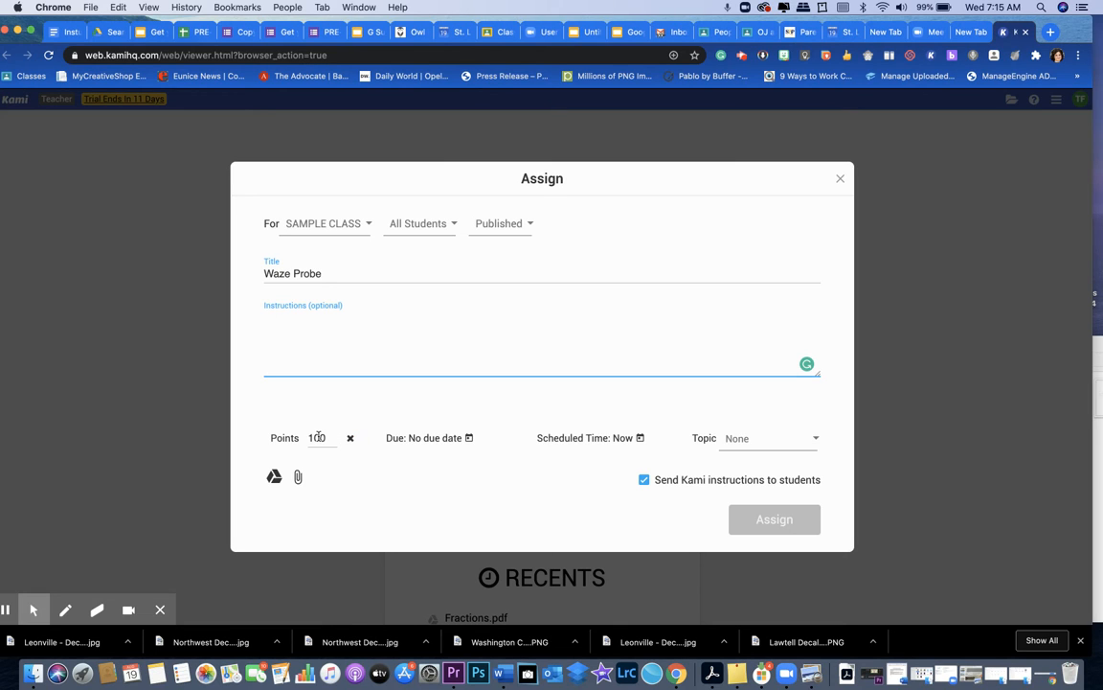
Step: Set the assignment's due date to August 21, 2020 at 2:20 AM
left_click(463, 438)
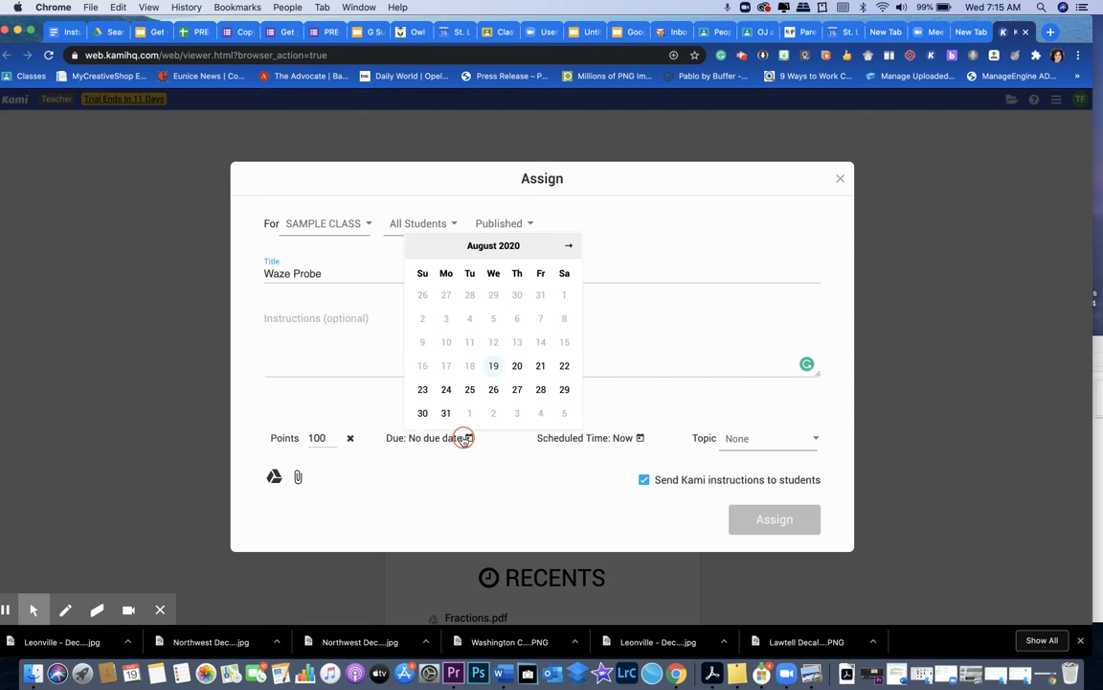
left_click(533, 371)
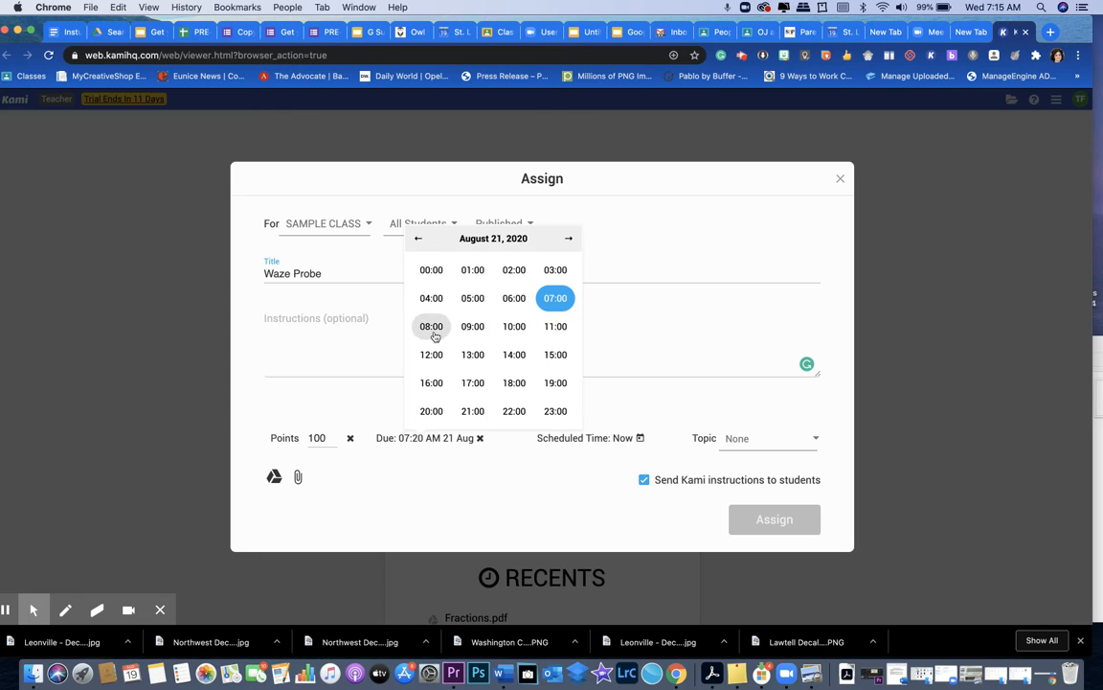
left_click(505, 274)
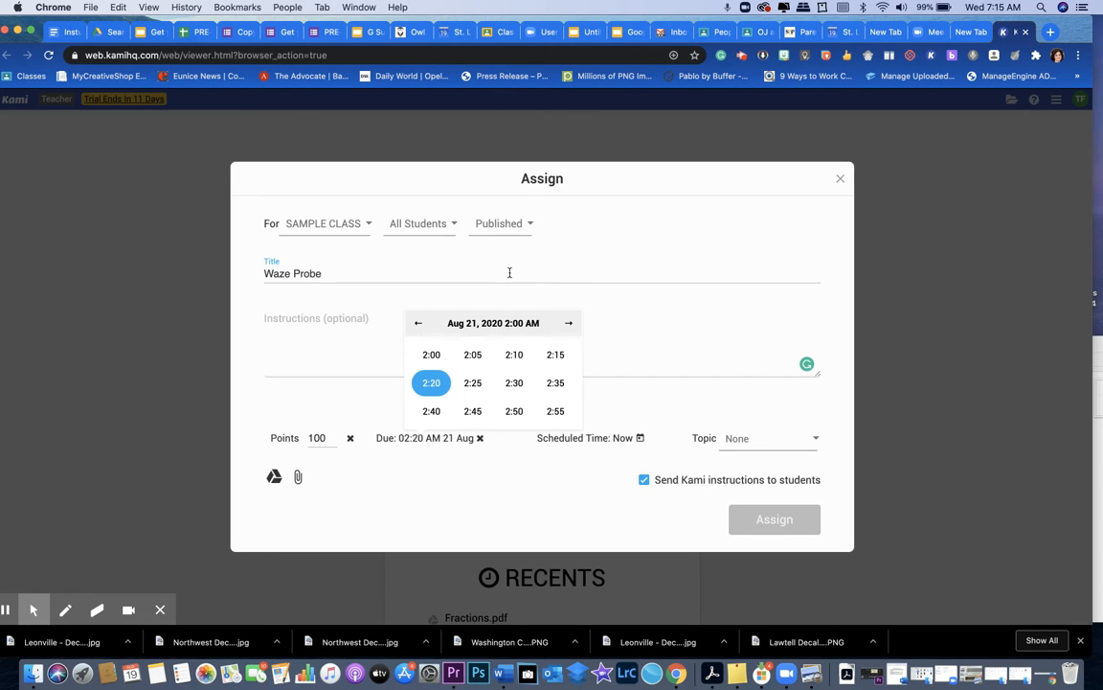
left_click(635, 421)
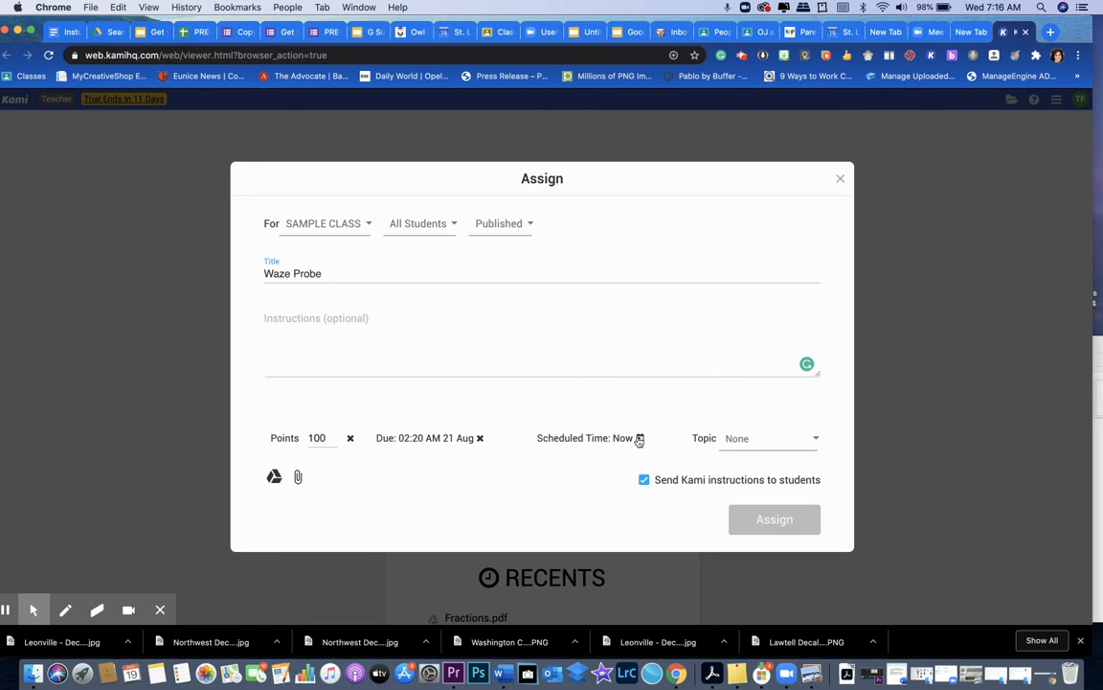
Step: Check the assignment's scheduled-time calendar and the available topic options
left_click(640, 439)
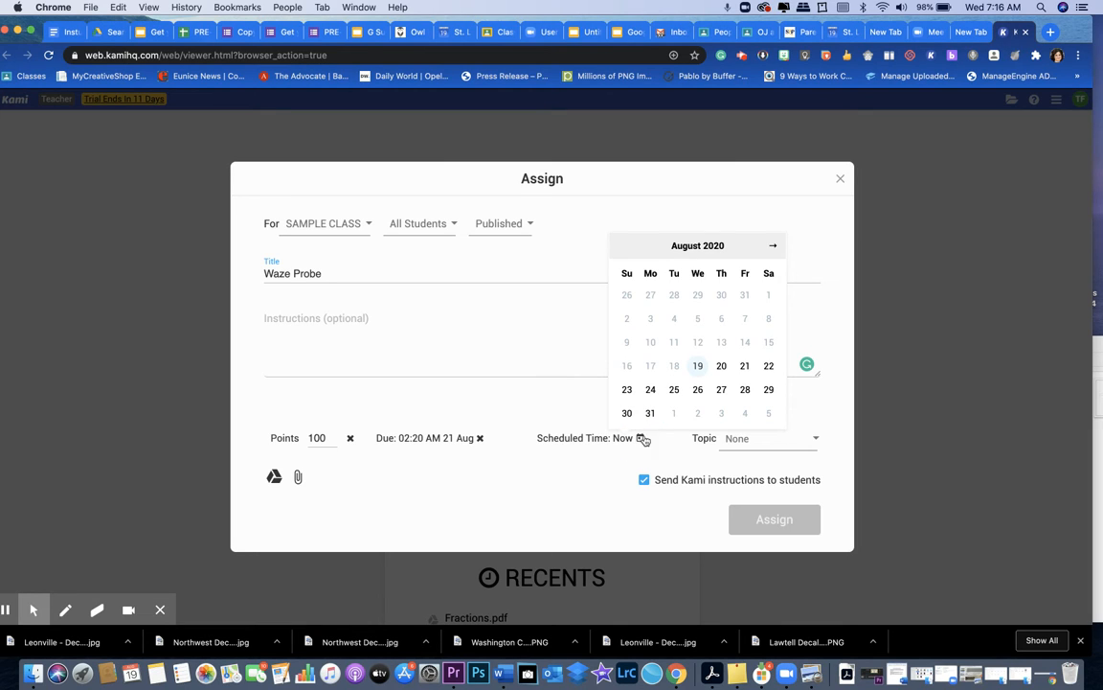
left_click(569, 434)
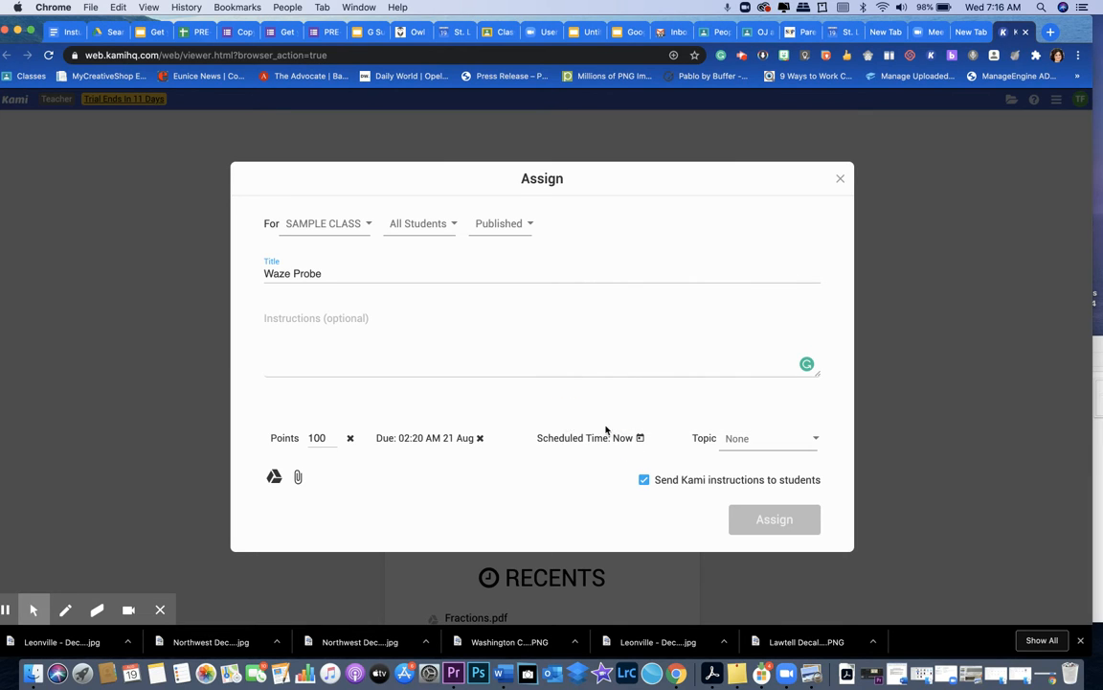
left_click(796, 440)
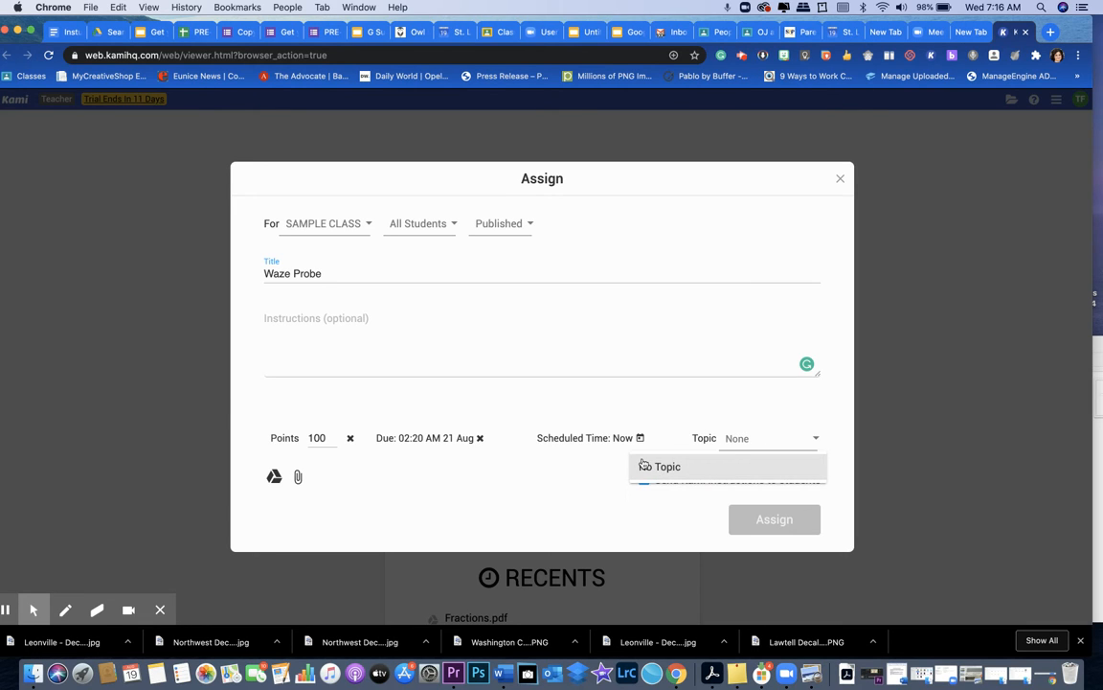
left_click(558, 497)
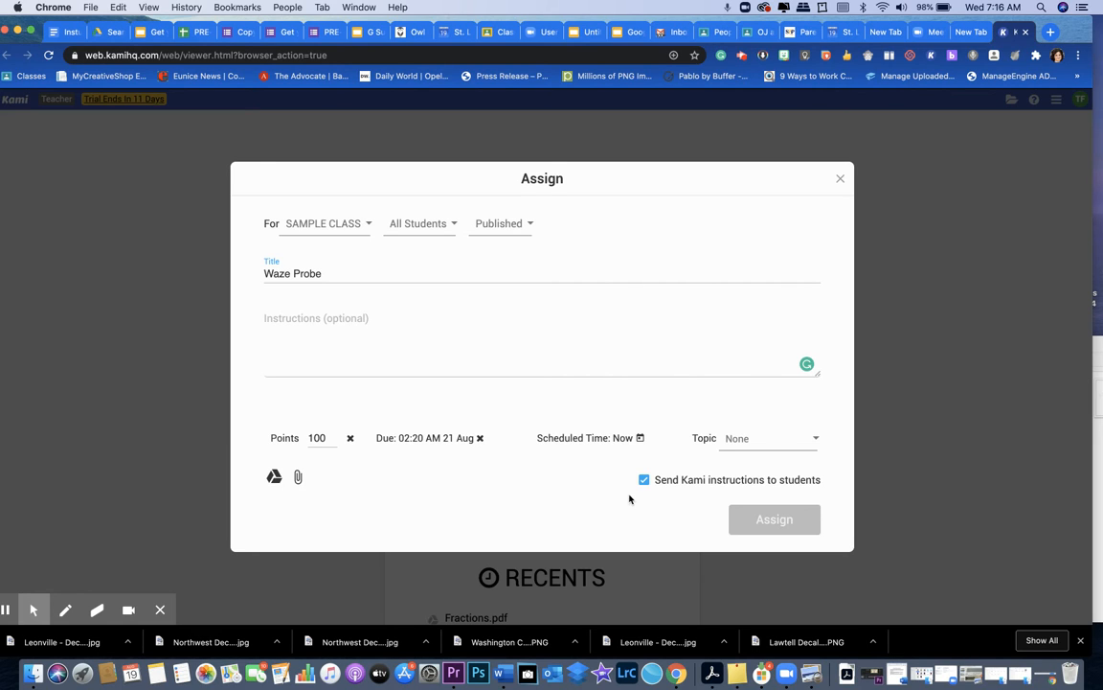
Step: Attach "SLPSB Tech Loan Agreement FOR LAPTOPS.pdf" from the computer's Downloads folder and assign it to the class
left_click(299, 478)
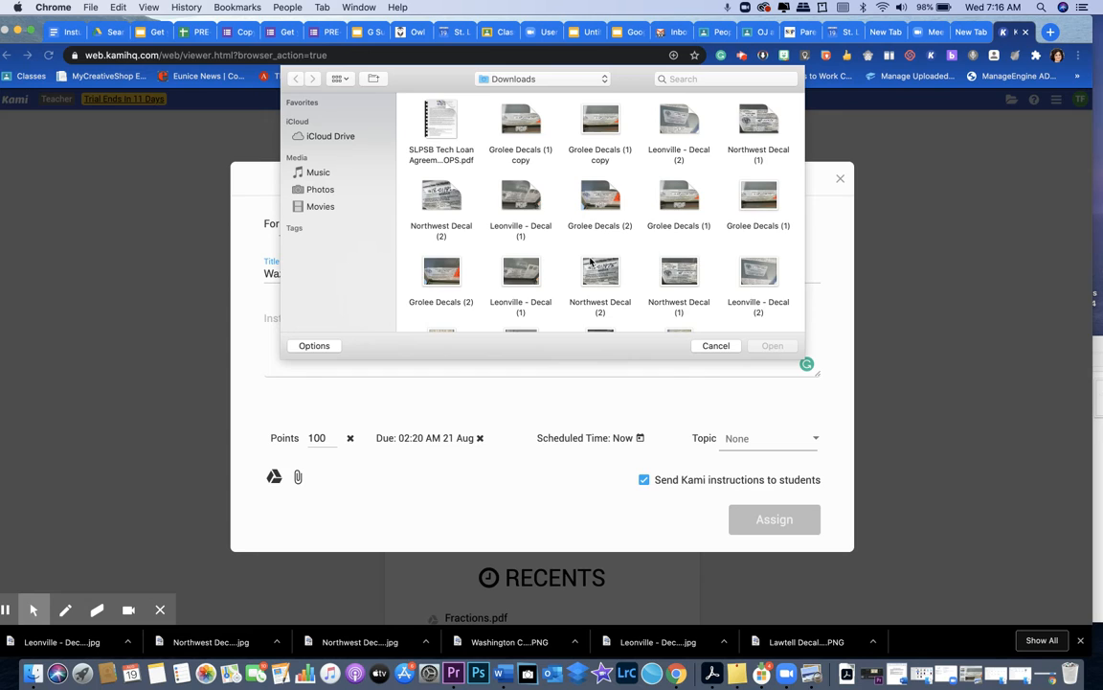
left_click(444, 126)
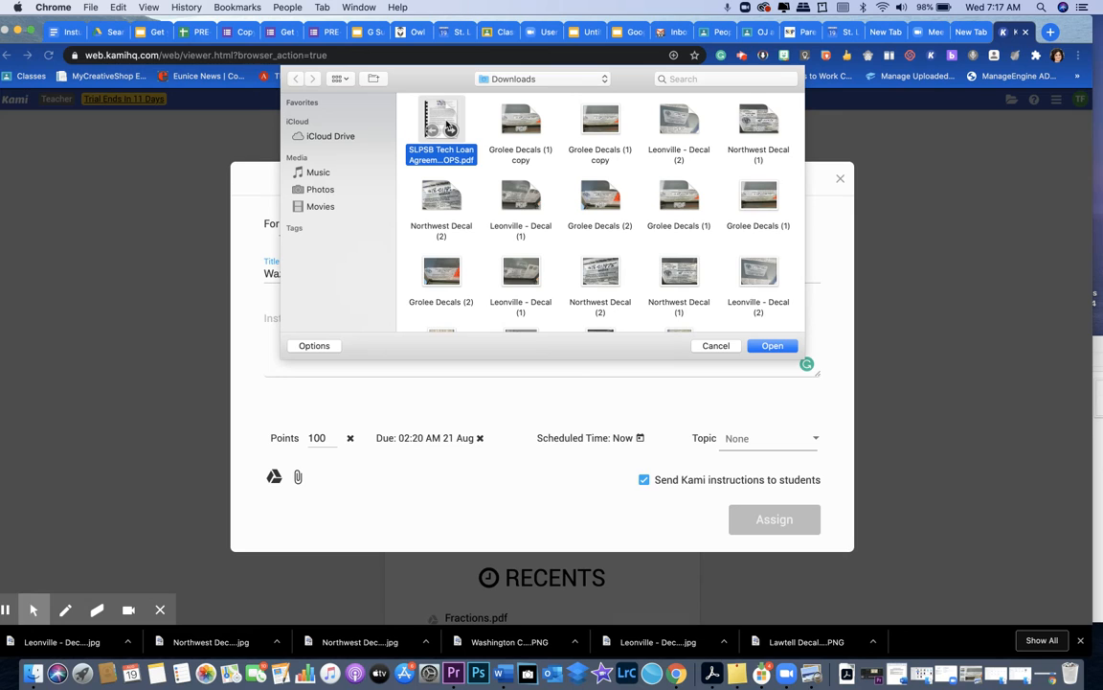
left_click(784, 346)
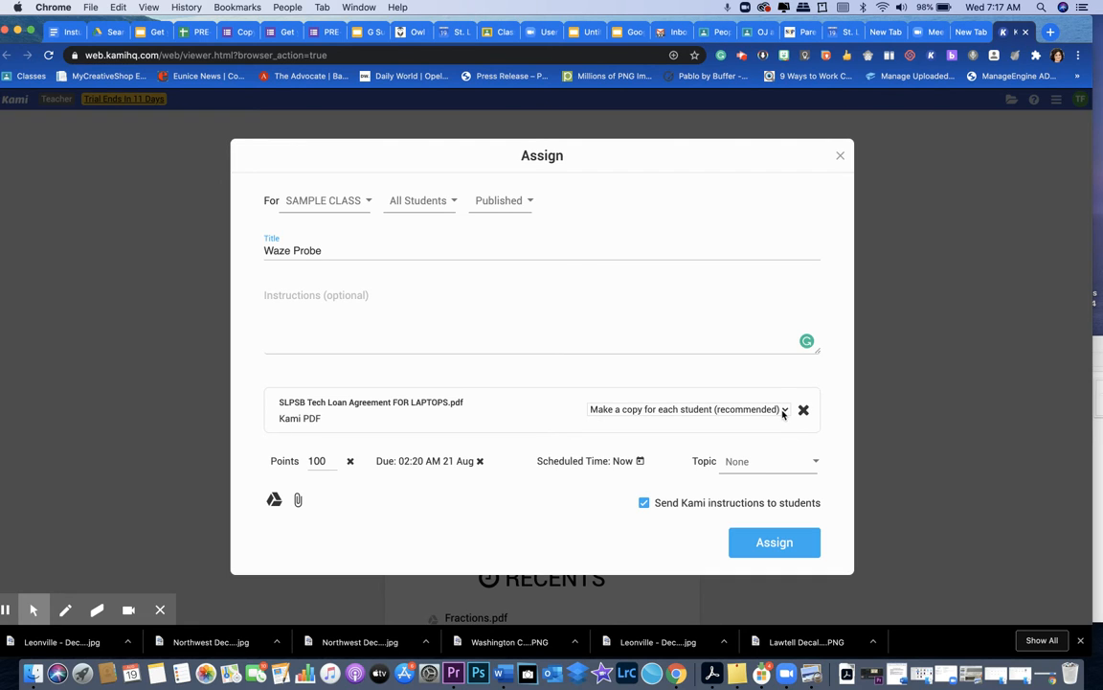
left_click(766, 546)
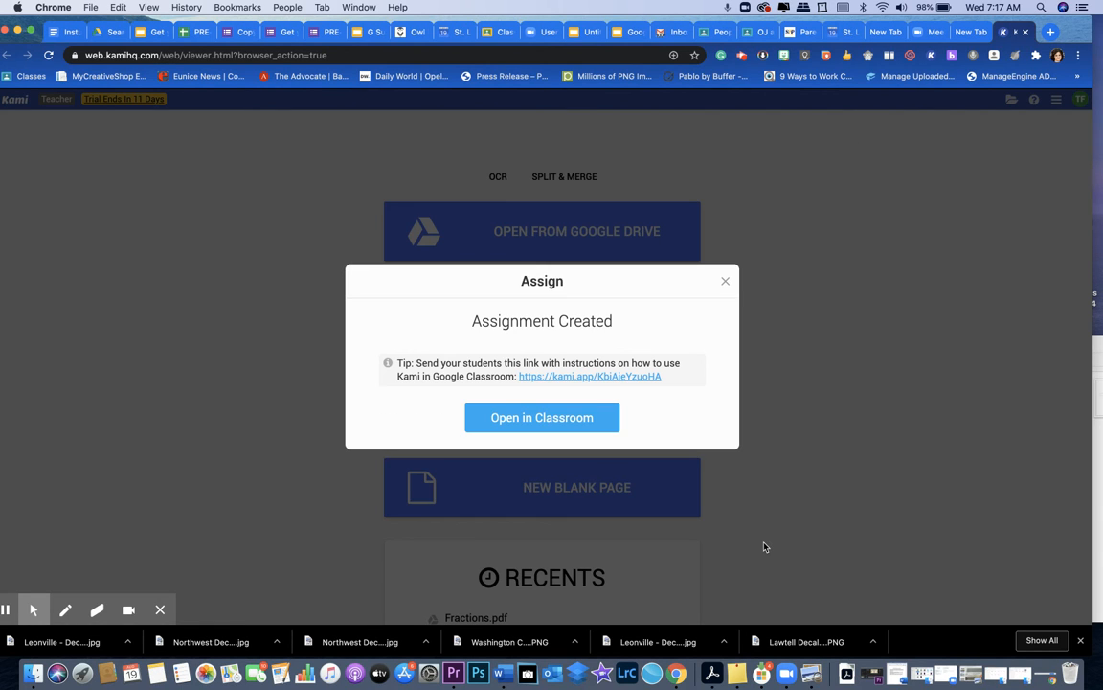
Step: Open the new assignment in Google Classroom and open its attached loan agreement PDF with Kami
left_click(547, 431)
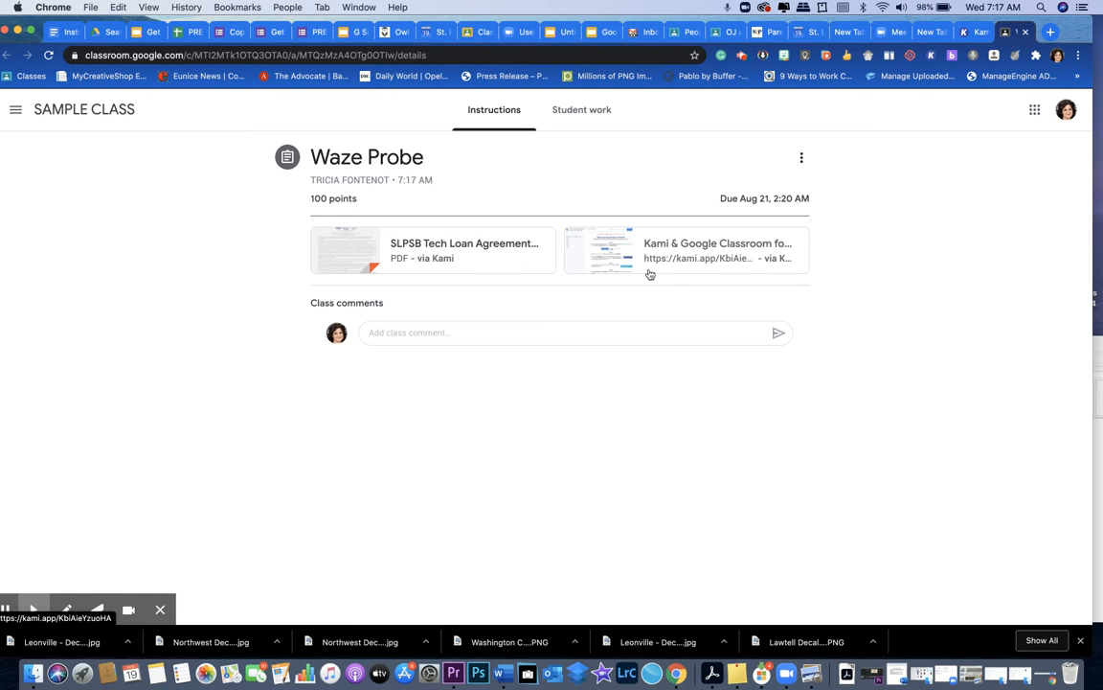
left_click(379, 247)
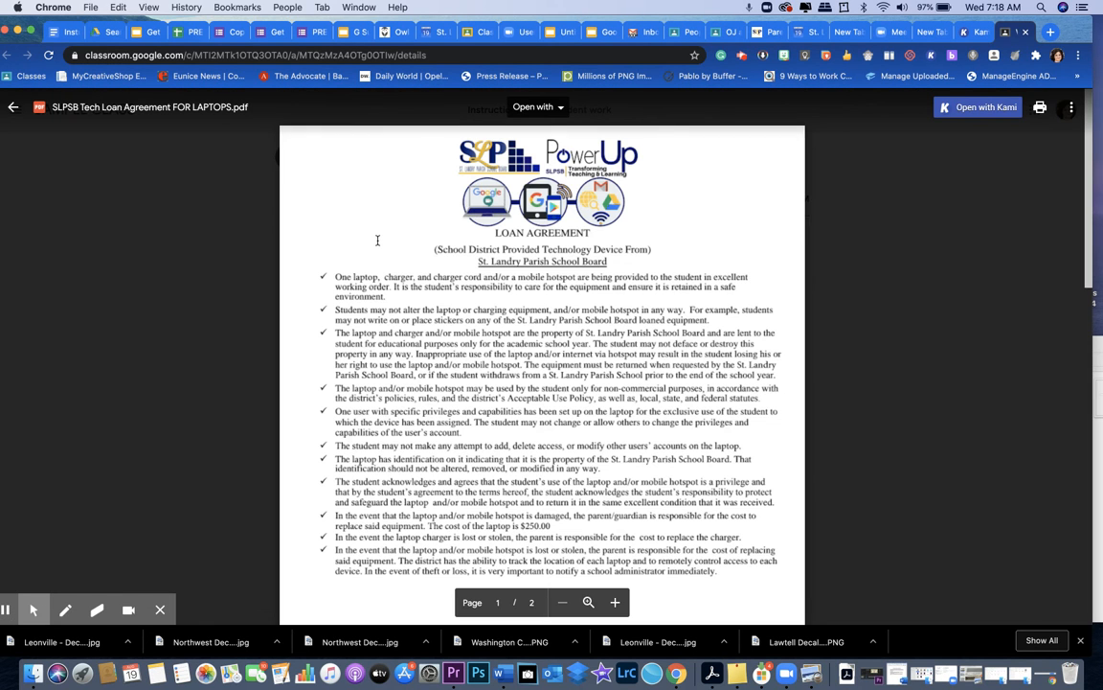
left_click(985, 109)
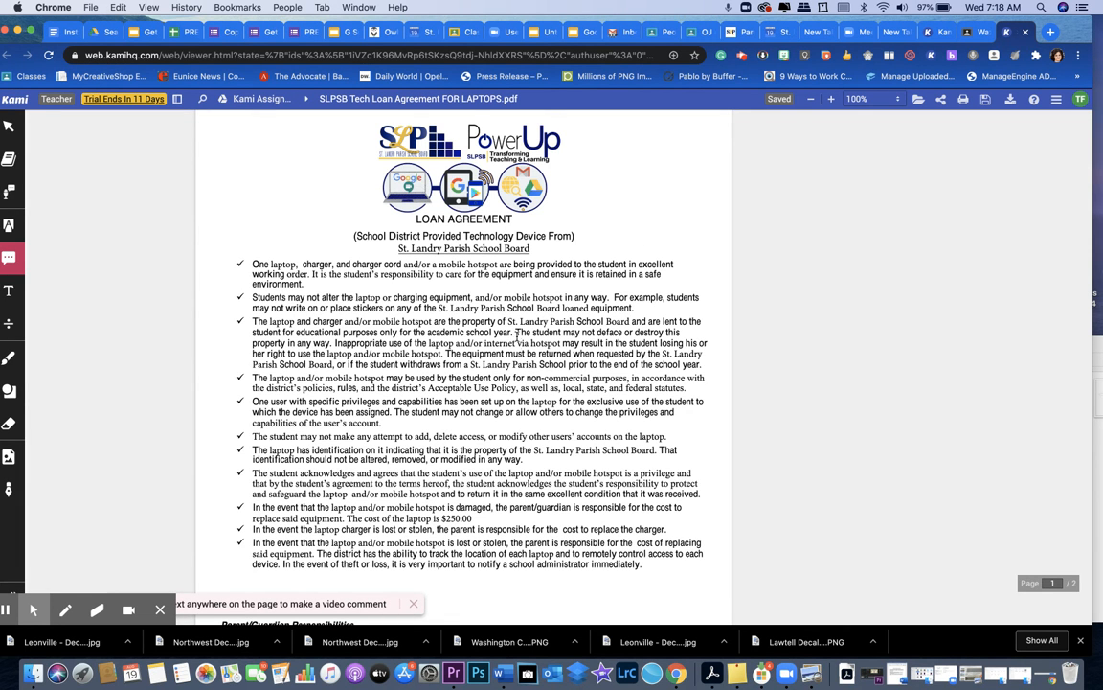
Step: Examine the form fields on page 2 and view the Drawing tool's options and the ways to add a signature
scroll(518, 331, "down", 5)
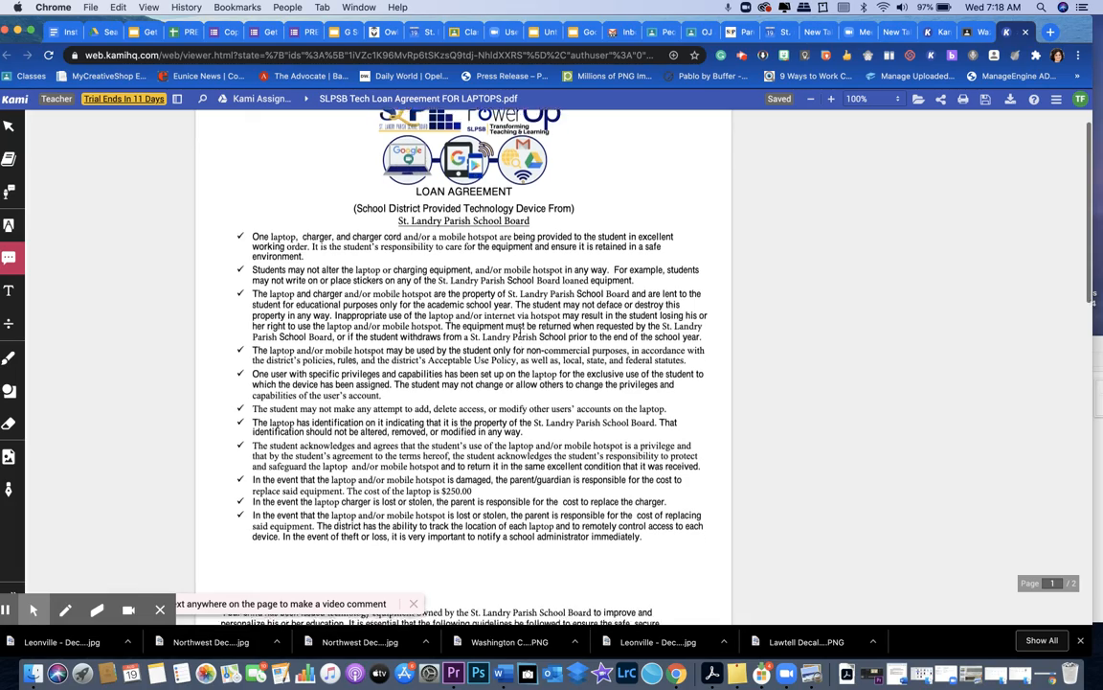
scroll(518, 332, "down", 13)
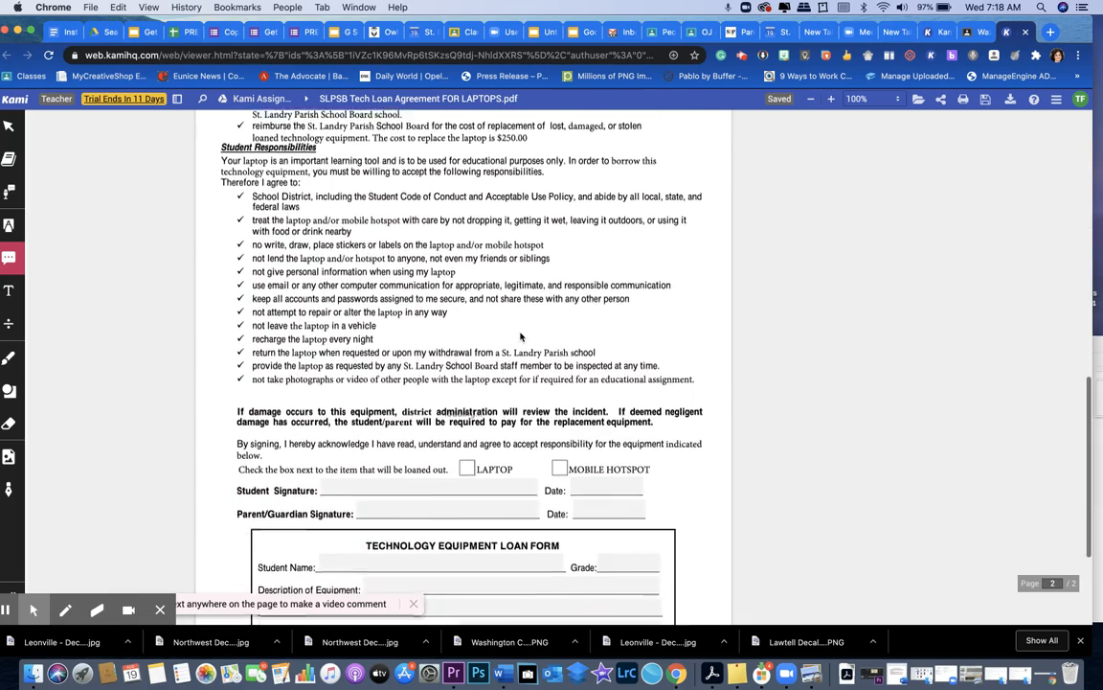
scroll(522, 336, "down", 2)
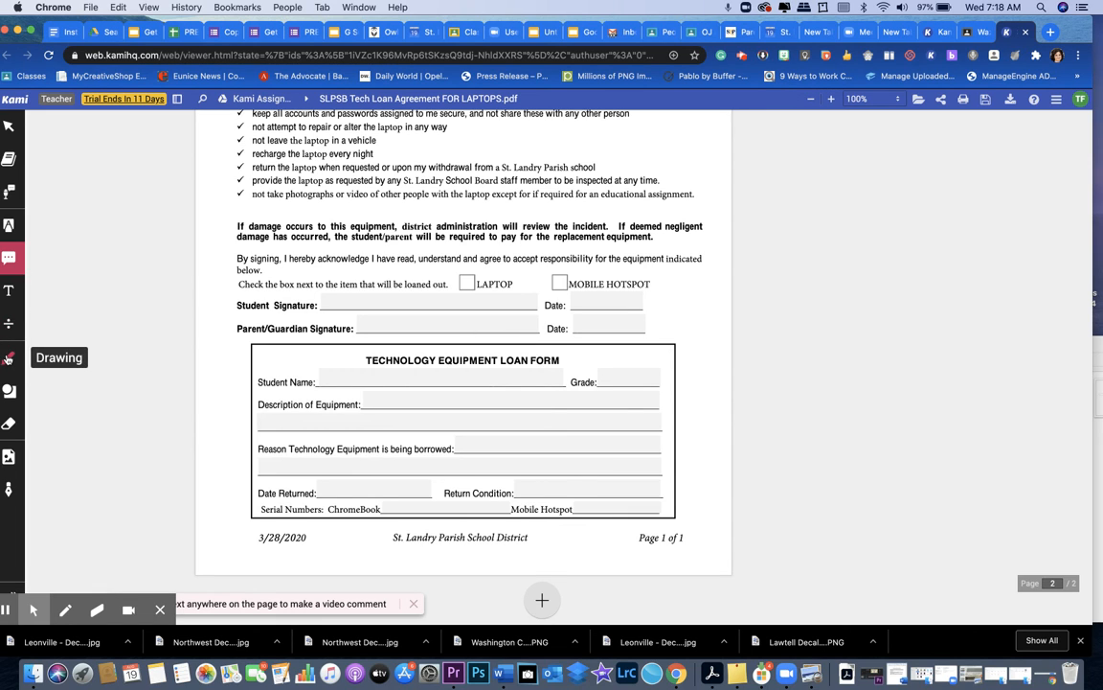
left_click(8, 357)
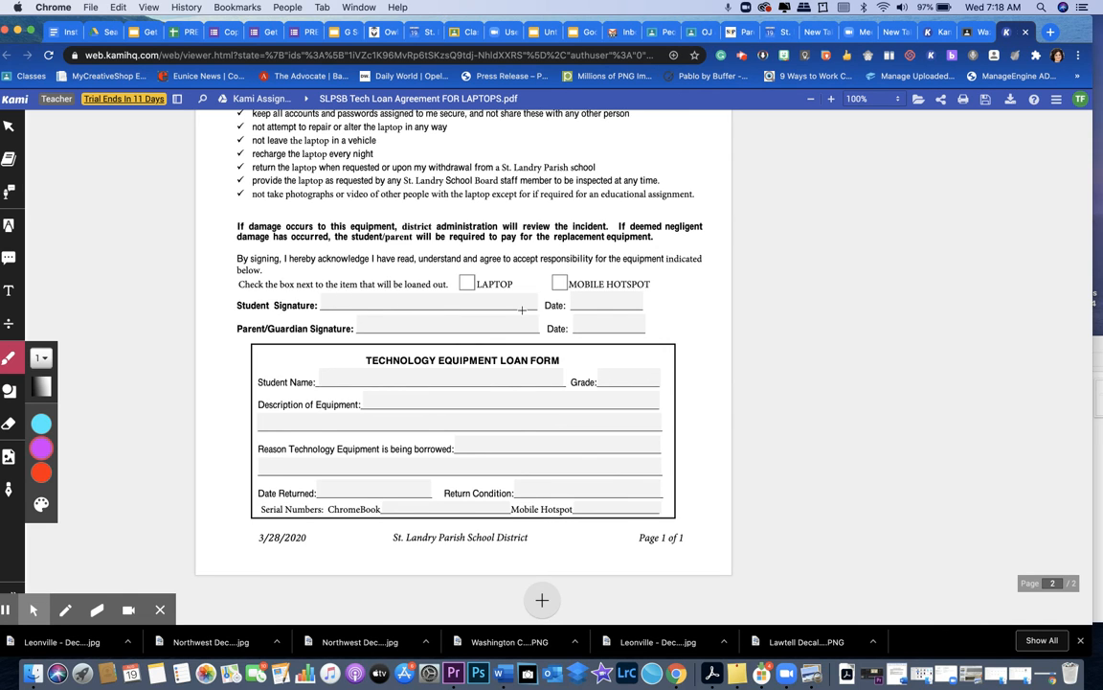
left_click(5, 490)
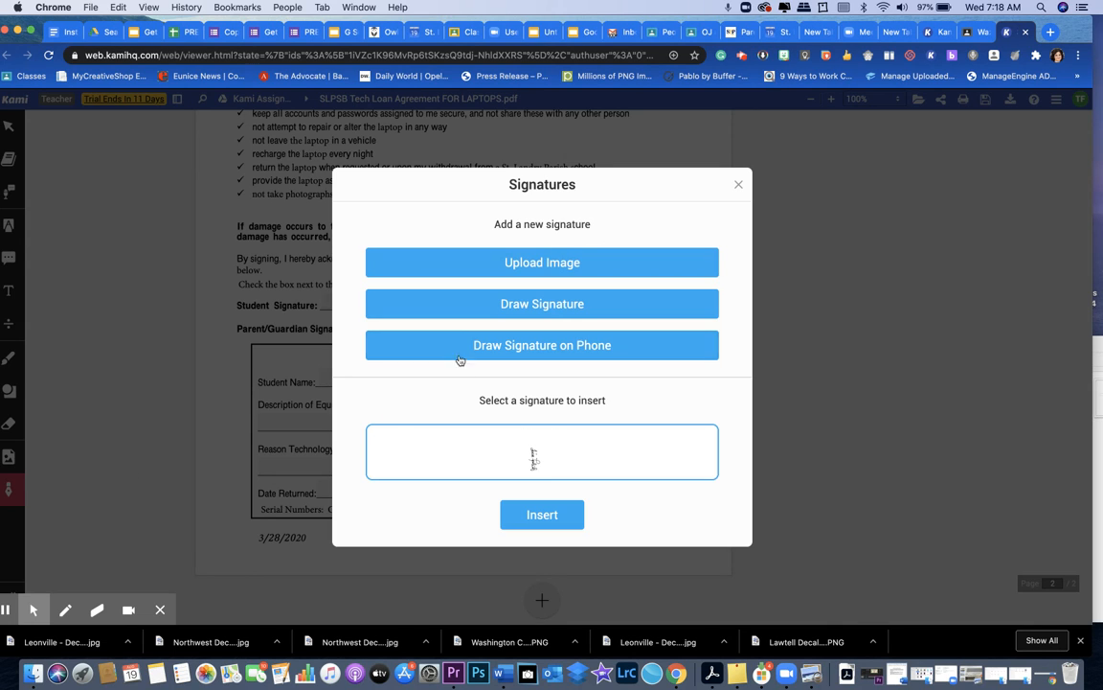
left_click(739, 187)
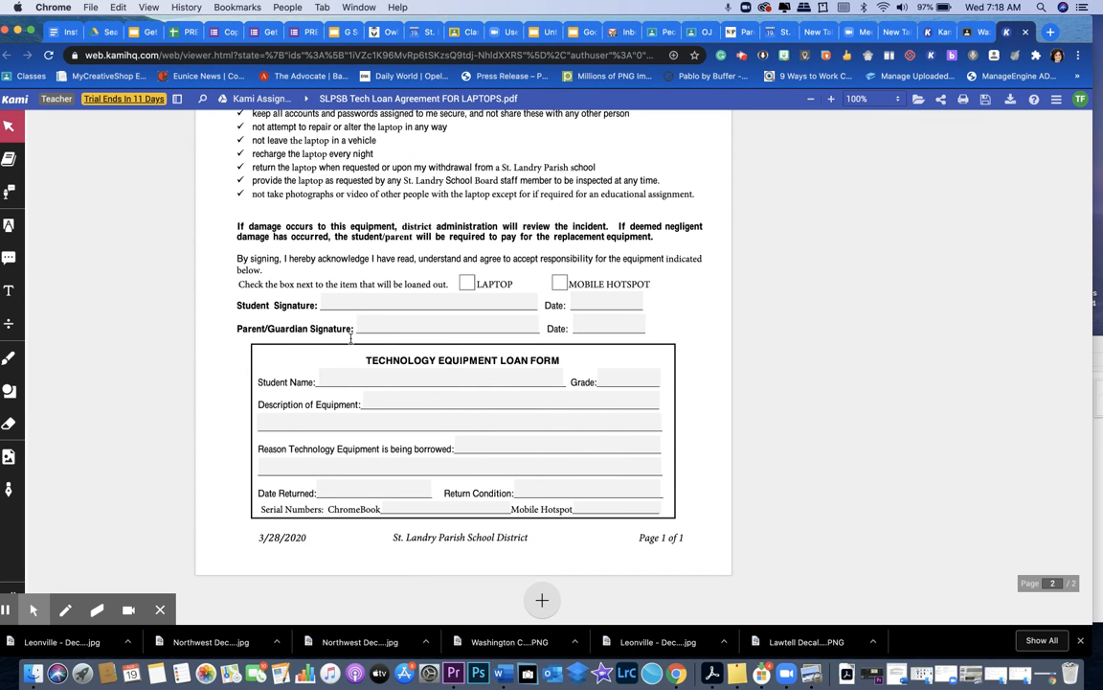
Step: Fill in the Student Name field with "Sample Student" and check the LAPTOP box on the loan form
left_click(431, 376)
type("S")
type("ammp")
key("BackSpace")
key("BackSpace")
type("ple Student")
left_click(467, 284)
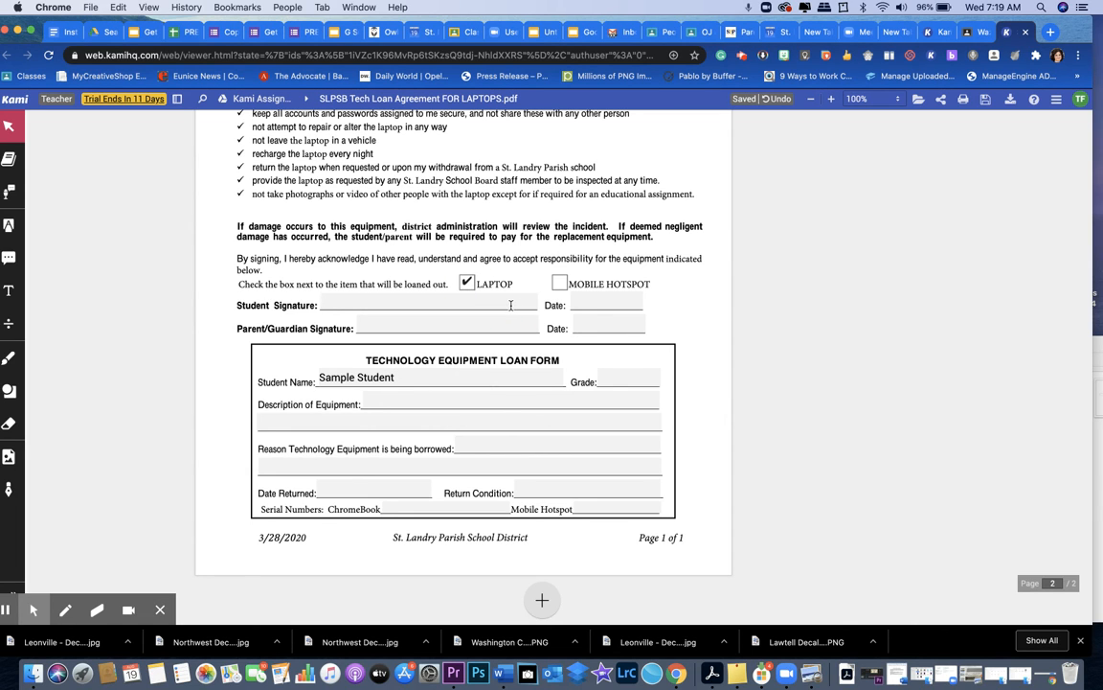
Step: Clear the Student Name field and uncheck the LAPTOP box on the loan form
scroll(534, 520, "down", 1)
triple_click(378, 380)
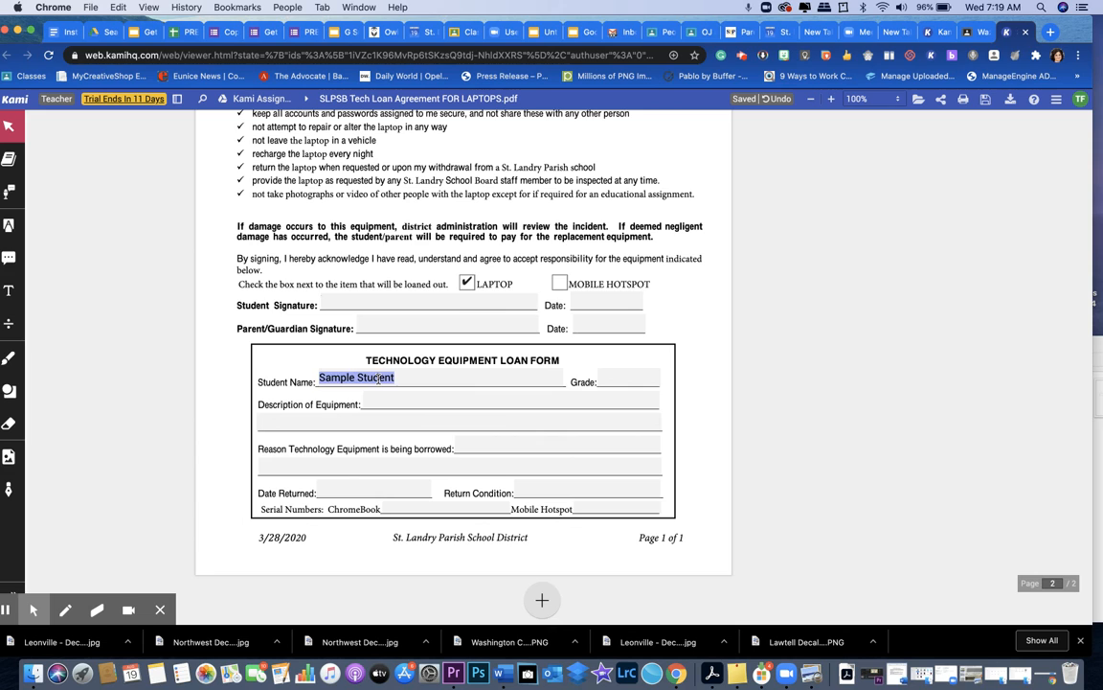
key("BackSpace")
left_click(466, 281)
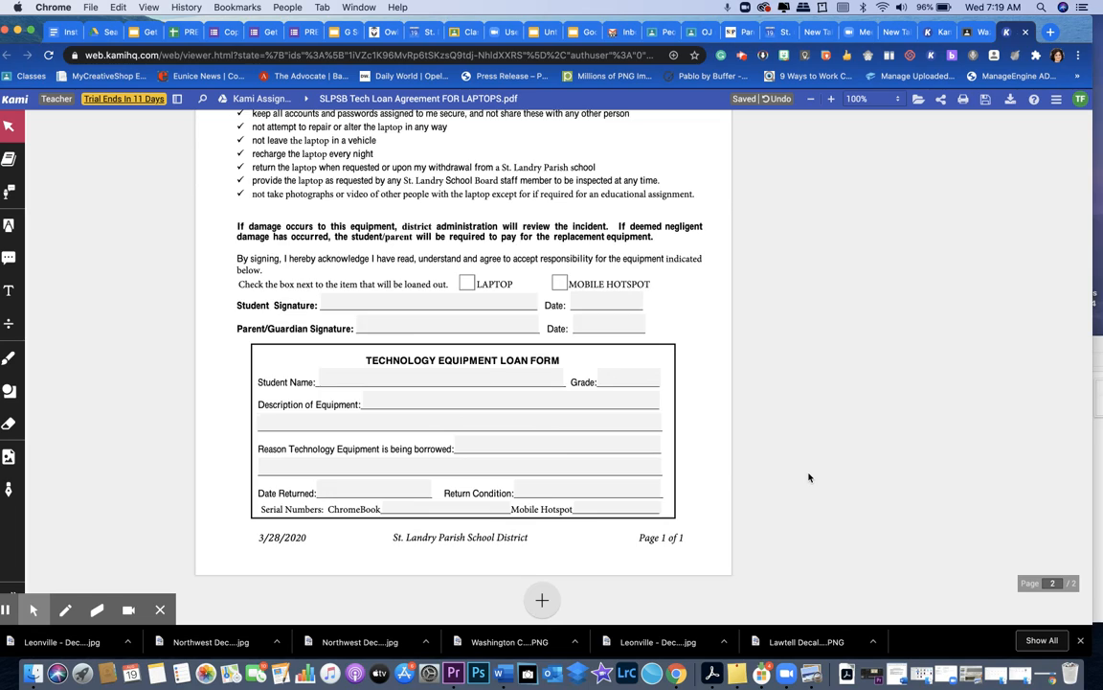
scroll(809, 477, "up", 15)
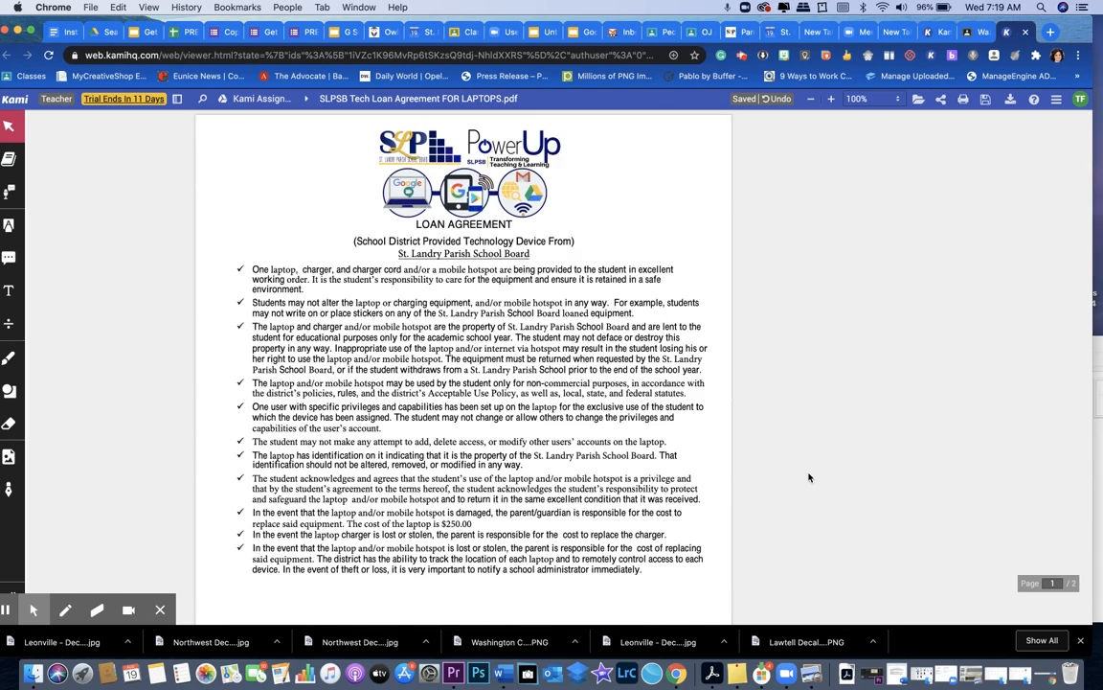